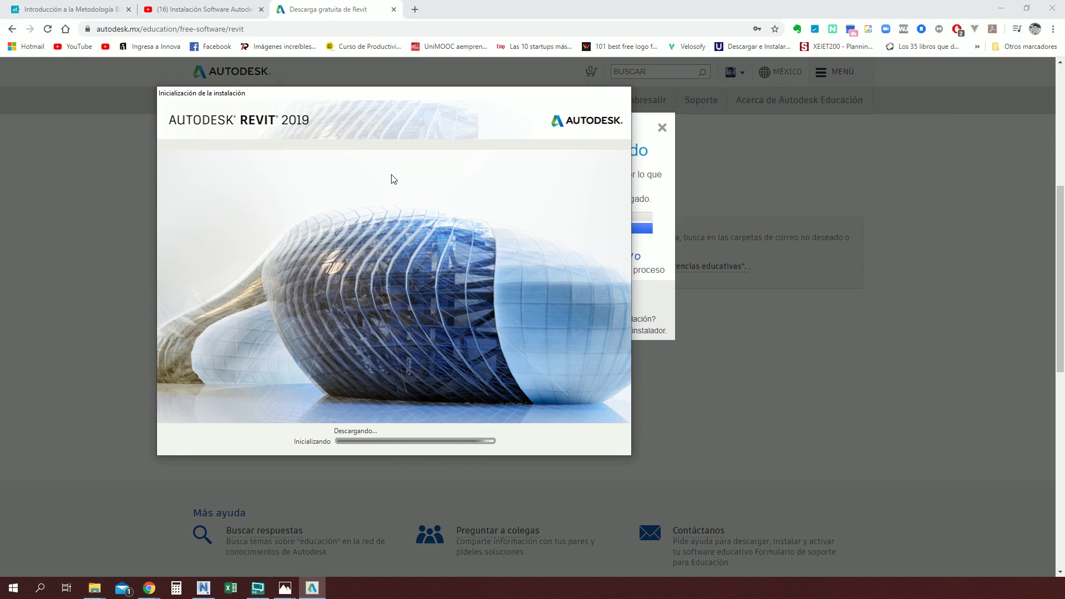
Bring up the YouTube installation video page, run dxdiag and mark up the processor entry in the system information
left_click_drag(404, 100, 377, 116)
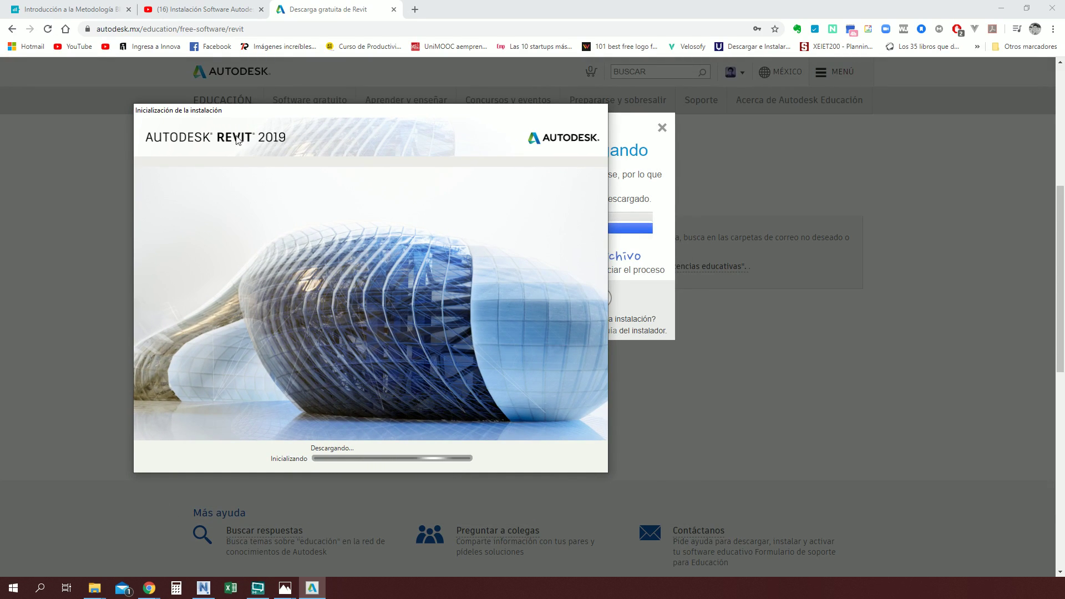
left_click(205, 10)
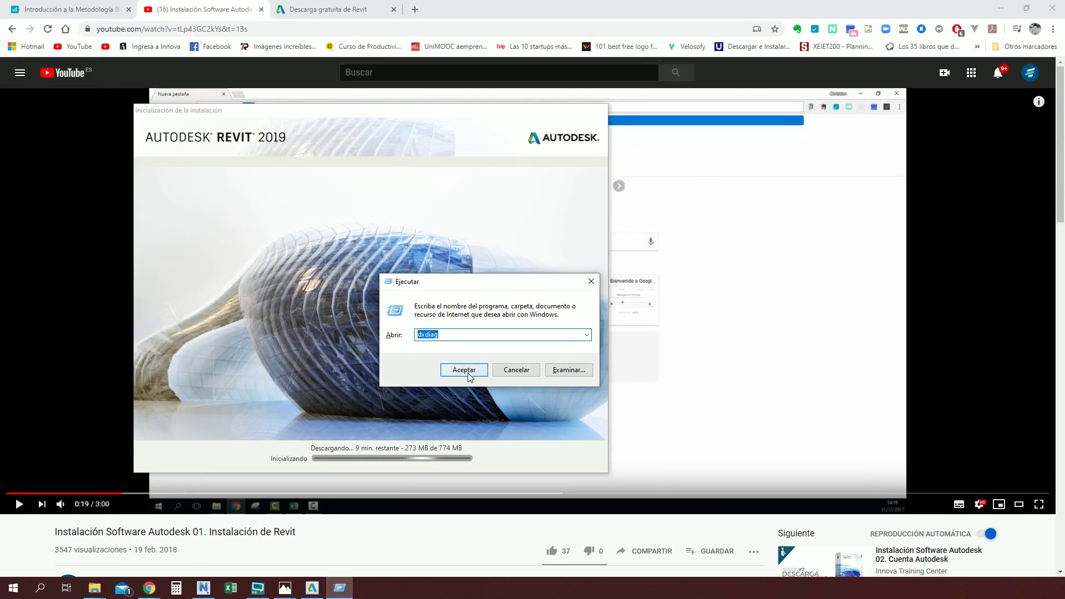
left_click(468, 372)
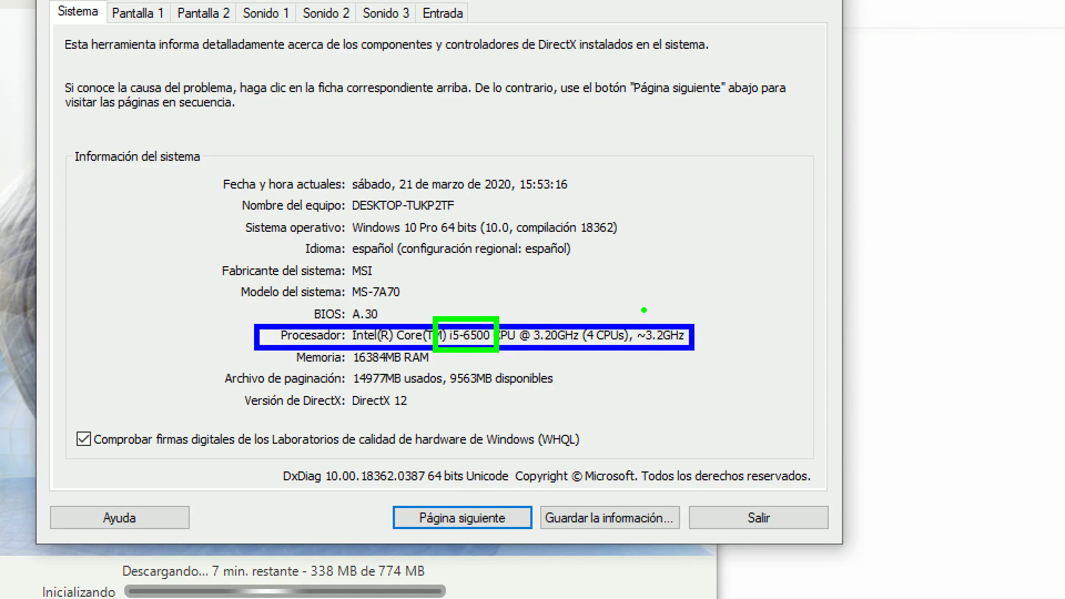
mouse_move(643, 320)
left_mouse_down()
mouse_move(702, 316)
mouse_move(649, 355)
mouse_move(638, 317)
mouse_move(729, 220)
left_mouse_up()
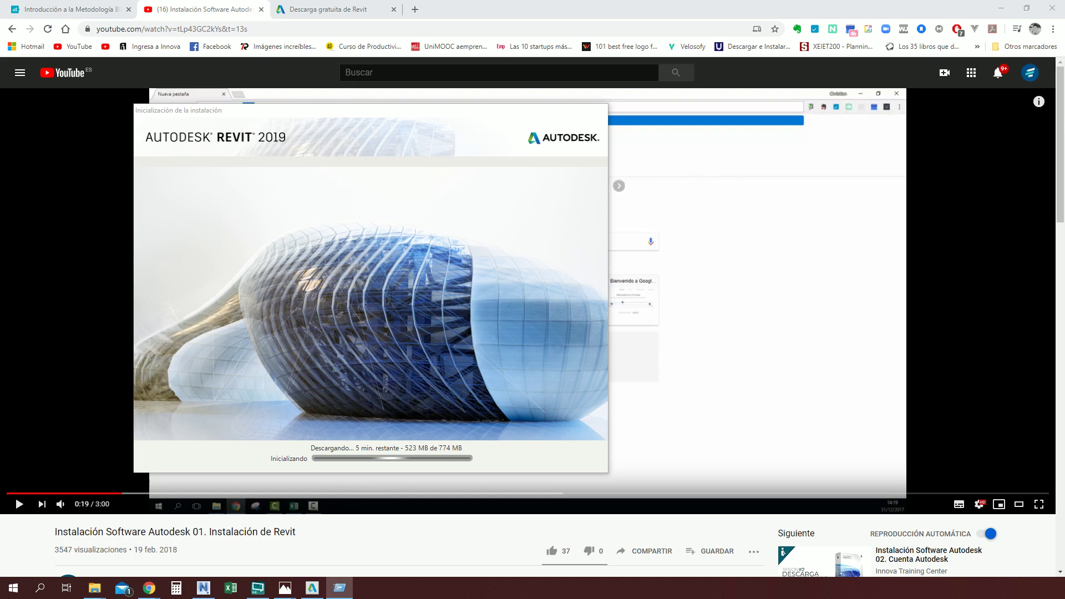
Run the DirectX diagnostic tool again, outline the processor entry in red and the memory entry in blue, and add the note "8GB Ram"
key("super+r")
left_click_drag(310, 291, 551, 263)
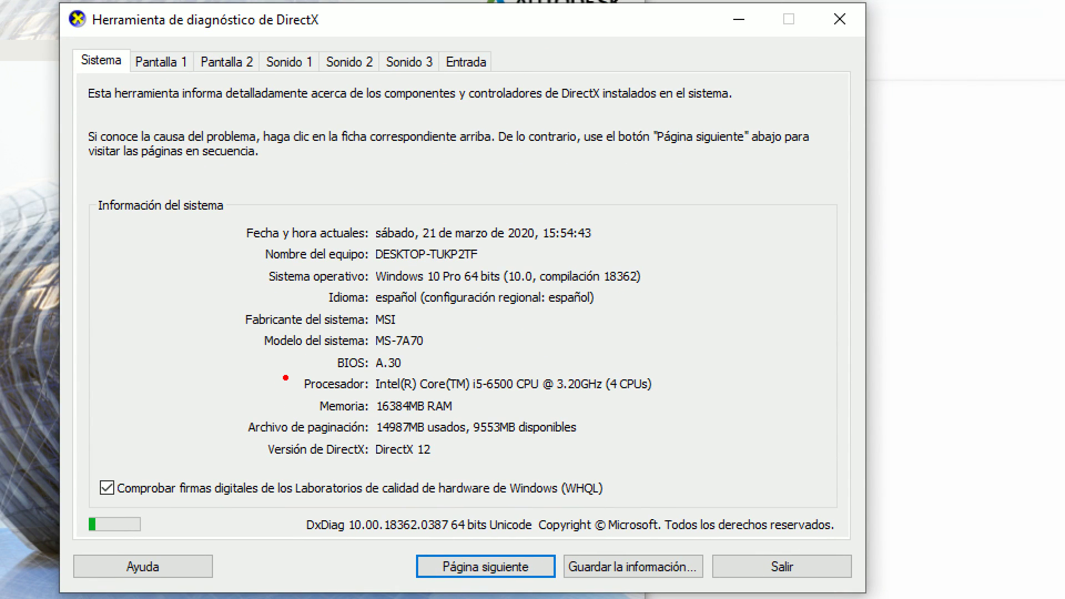
left_click_drag(285, 375, 670, 396)
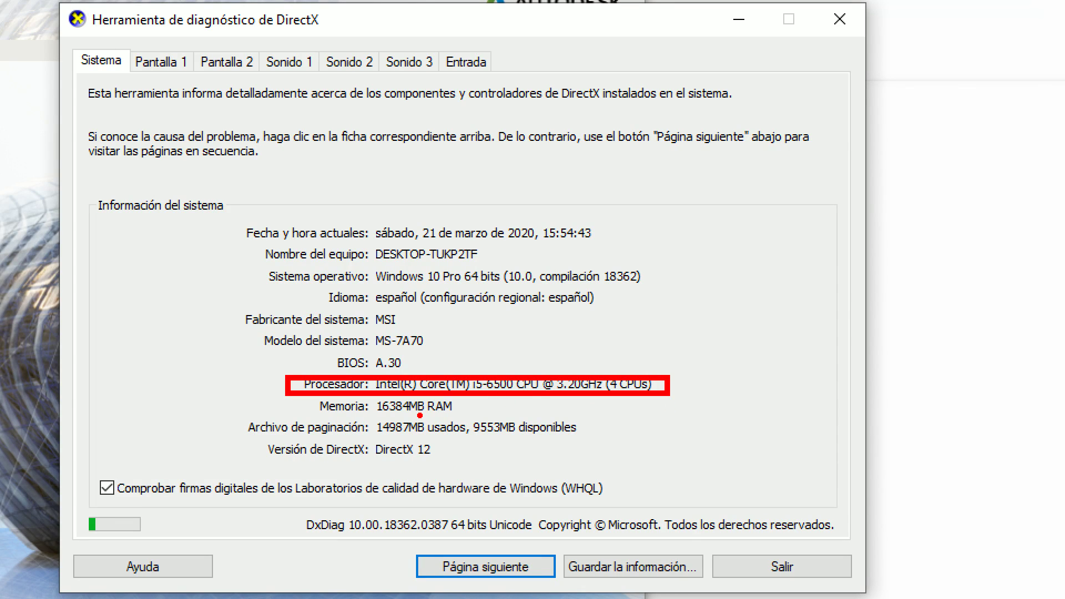
left_click_drag(310, 400, 474, 421)
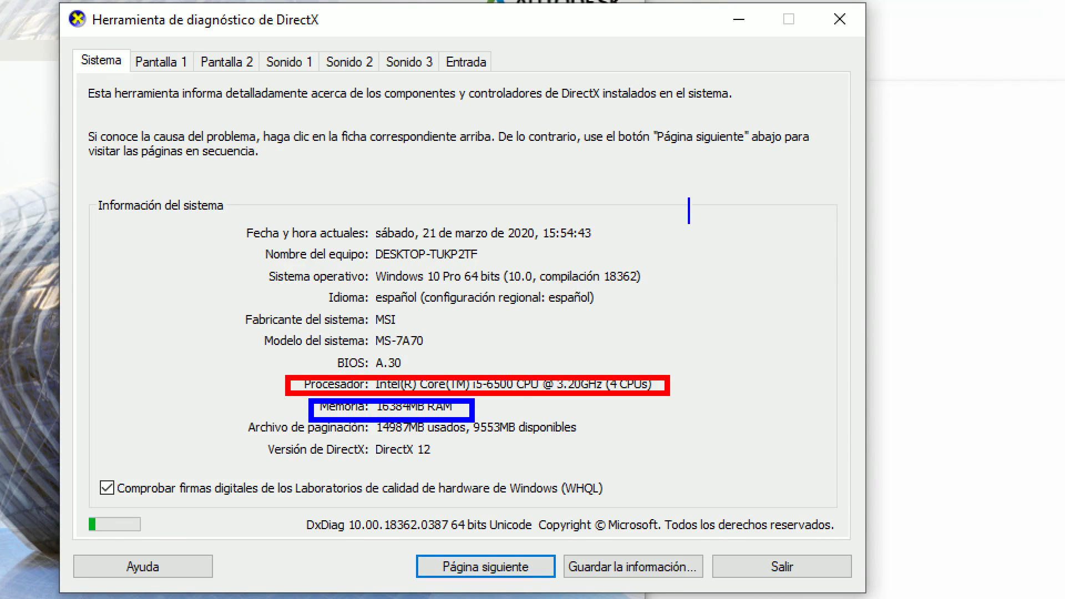
type("8GB Ram")
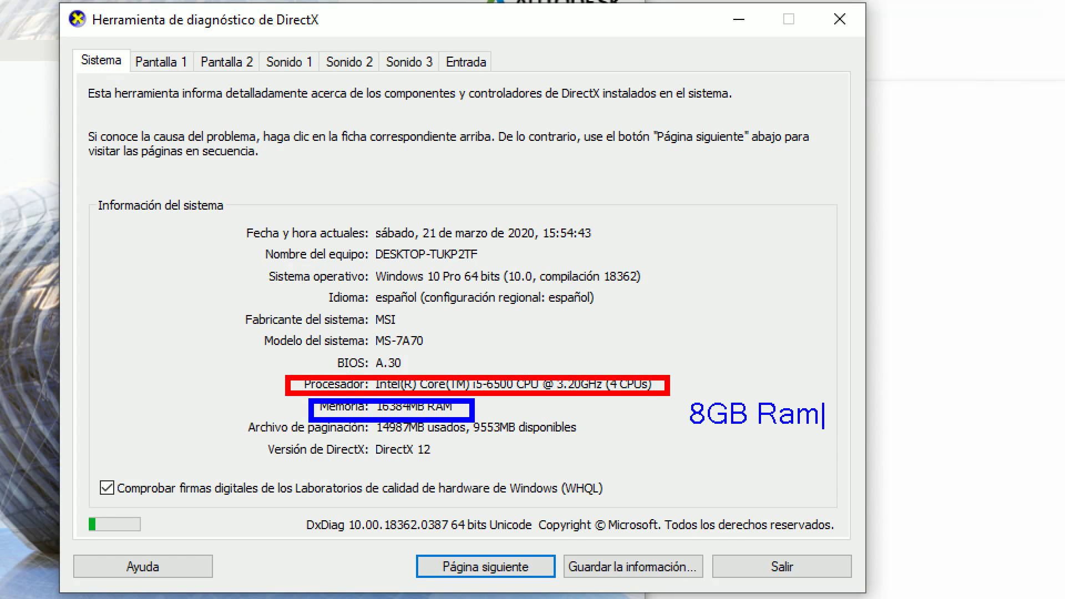
Draw an upward arrow from the circled processor clock speed and add the blue text note "CoreI5"
mouse_move(585, 366)
left_mouse_down()
mouse_move(534, 377)
mouse_move(592, 405)
mouse_move(585, 366)
left_mouse_up()
mouse_move(614, 332)
left_mouse_down()
mouse_move(615, 377)
mouse_move(614, 329)
mouse_move(629, 336)
left_mouse_up()
type("t")
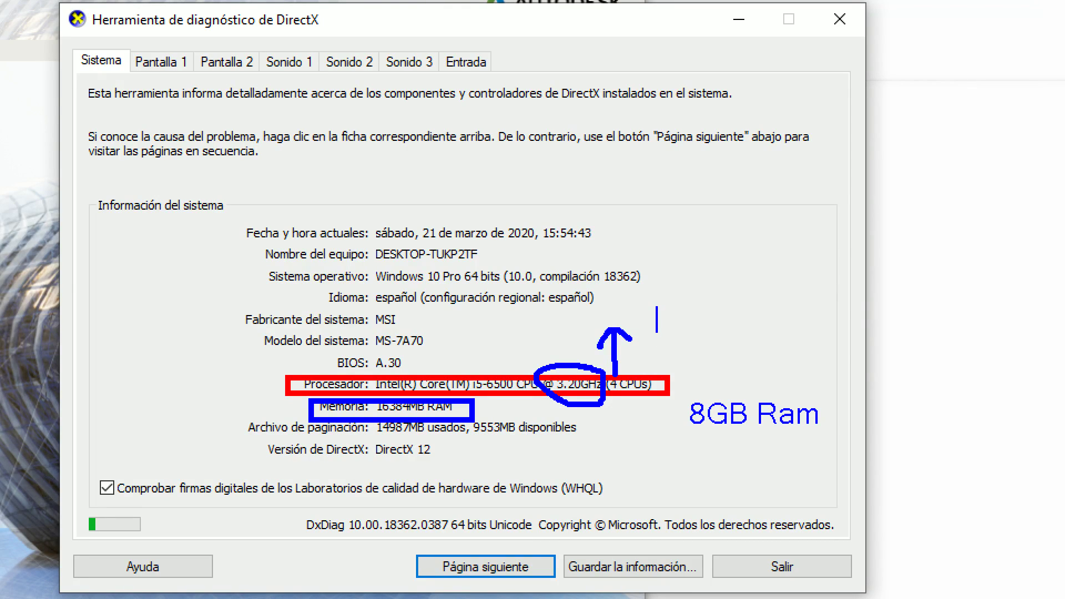
type("CoreIO")
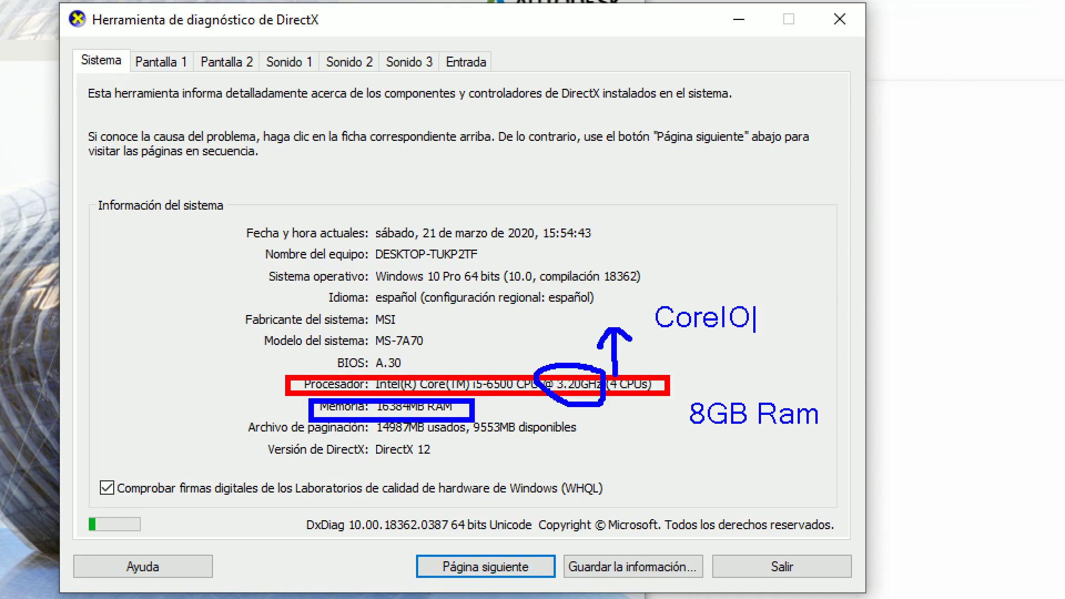
key("BackSpace")
type("5")
key("Escape")
Handwrite 16 and 32 under the "8GB Ram" note and add the text "CORE I7" above the "CoreI5" note
mouse_move(676, 441)
left_mouse_down()
mouse_move(675, 462)
mouse_move(703, 454)
mouse_move(663, 517)
mouse_move(707, 488)
mouse_move(724, 507)
left_mouse_up()
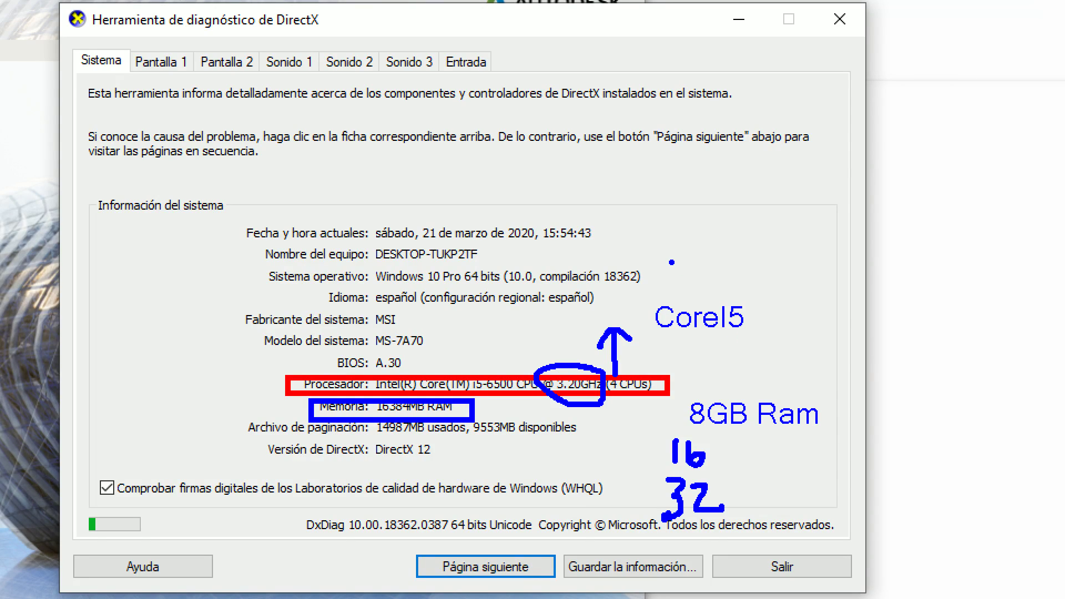
type("t")
type("CORE")
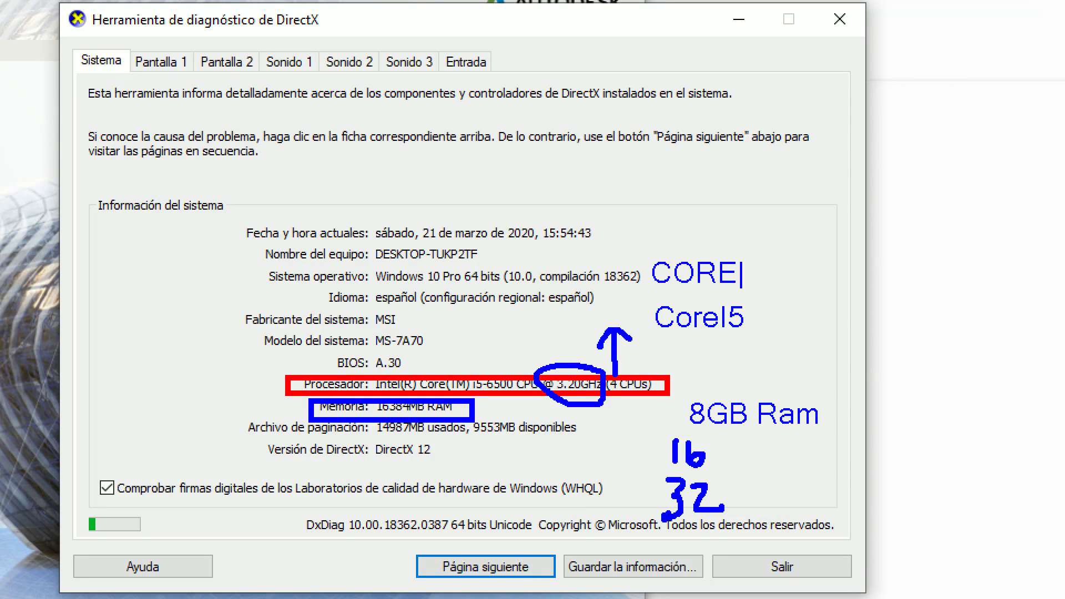
type(" IT")
key("BackSpace")
type("/")
key("BackSpace")
type("7g")
Mark up further entries of the DirectX system information, including the processor and memory lines
left_click_drag(259, 268, 456, 291)
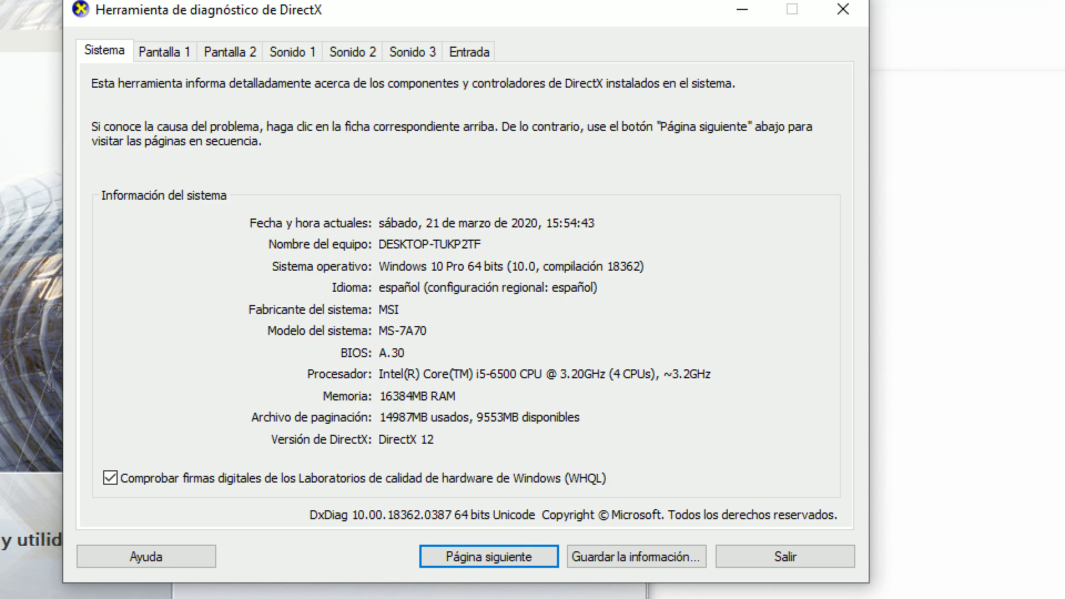
mouse_move(582, 352)
left_mouse_down()
mouse_move(560, 396)
mouse_move(586, 354)
left_mouse_up()
left_click_drag(361, 378, 470, 408)
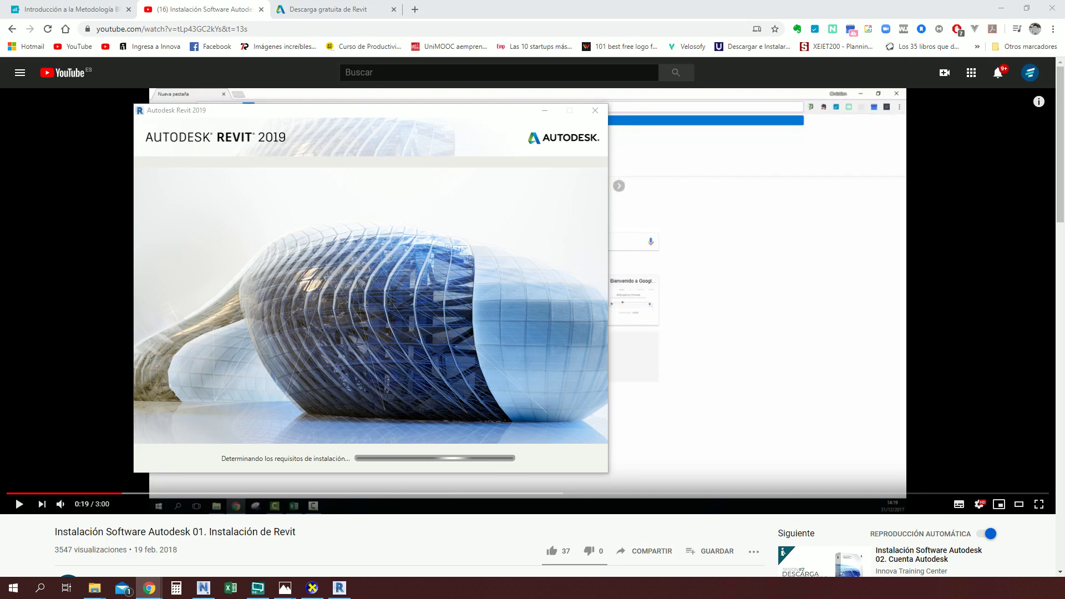
Open YouTube in a new browser tab and search for "escuela de construcción digital"
left_click(415, 9)
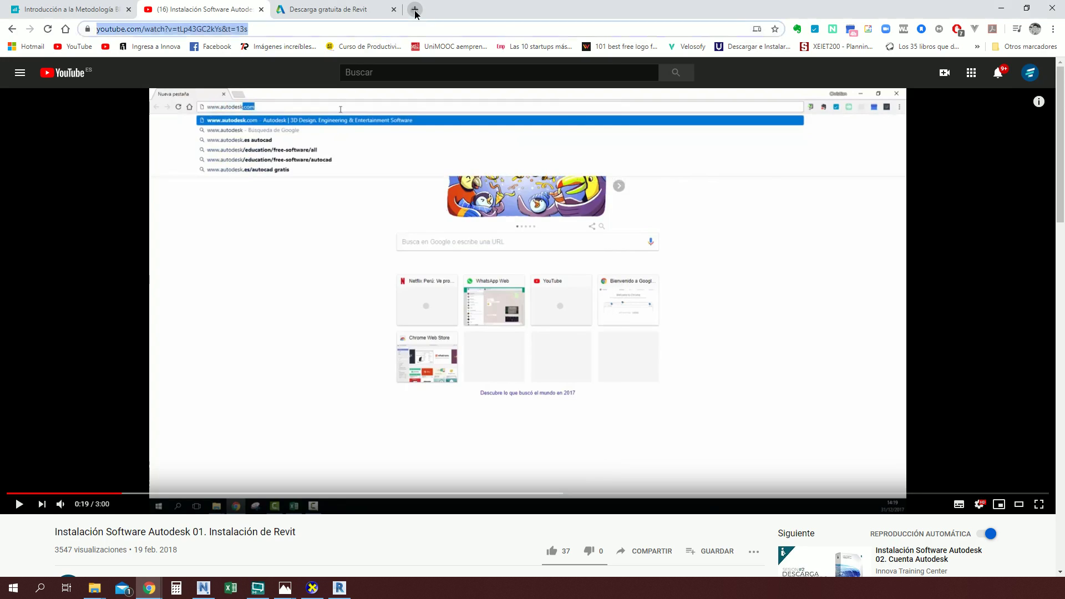
type("y")
key("Return")
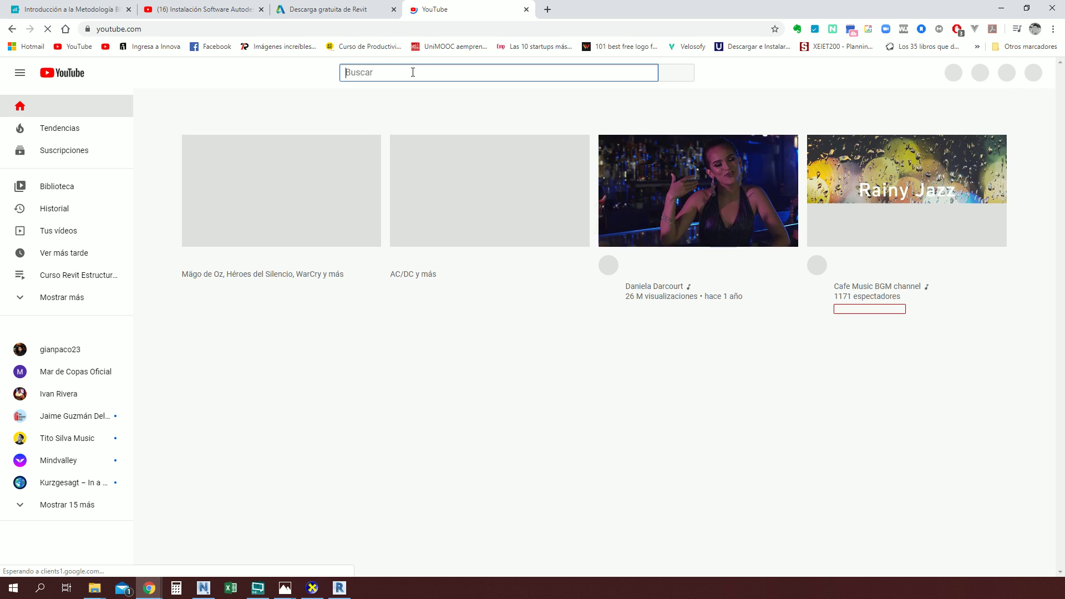
type("escuela de const")
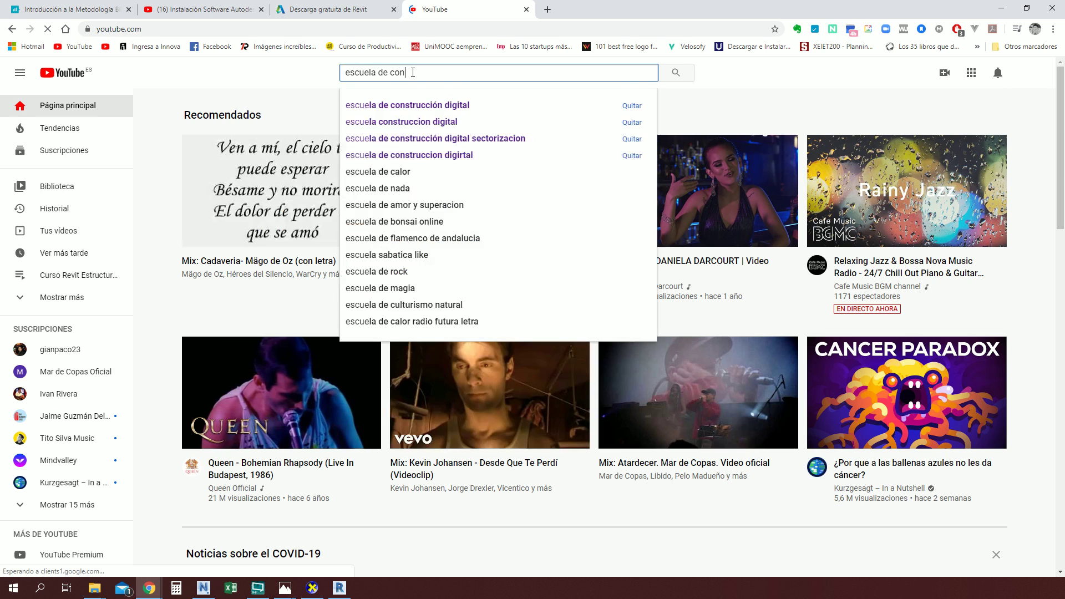
type("r")
key("Down")
key("Return")
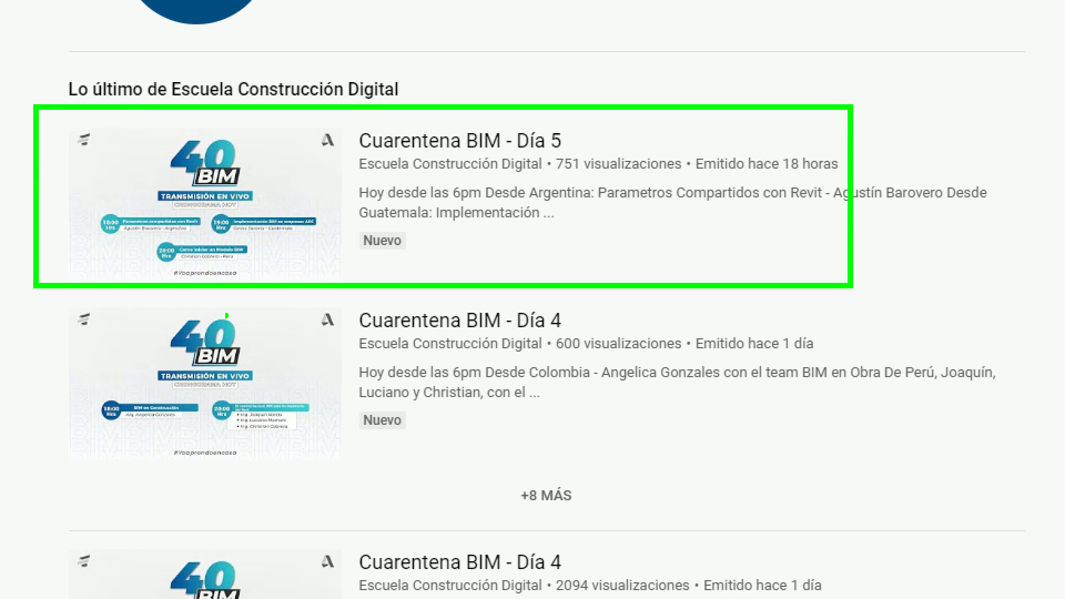
Browse the Escuela Construcción Digital videos in the search results and return to the Autodesk Revit download page
scroll(489, 383, "down", 6)
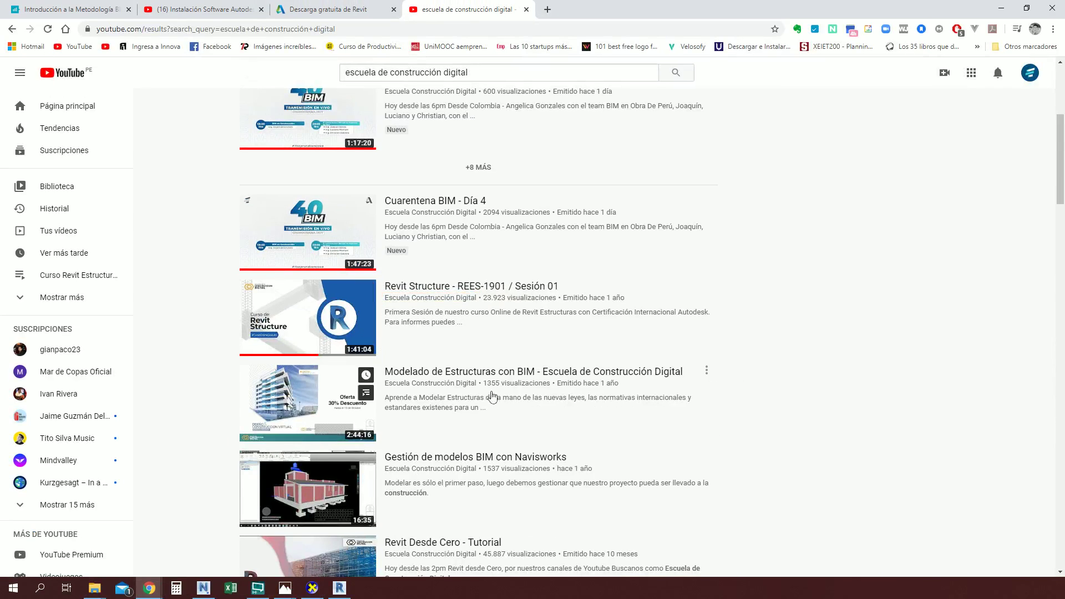
scroll(548, 443, "down", 4)
scroll(489, 385, "down", 20)
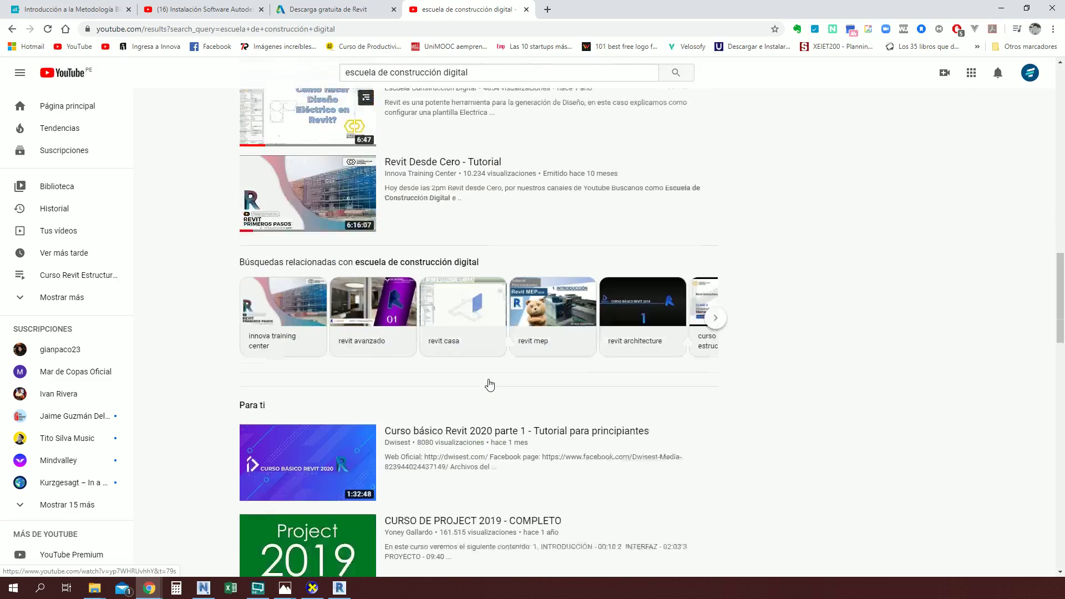
scroll(490, 384, "down", 4)
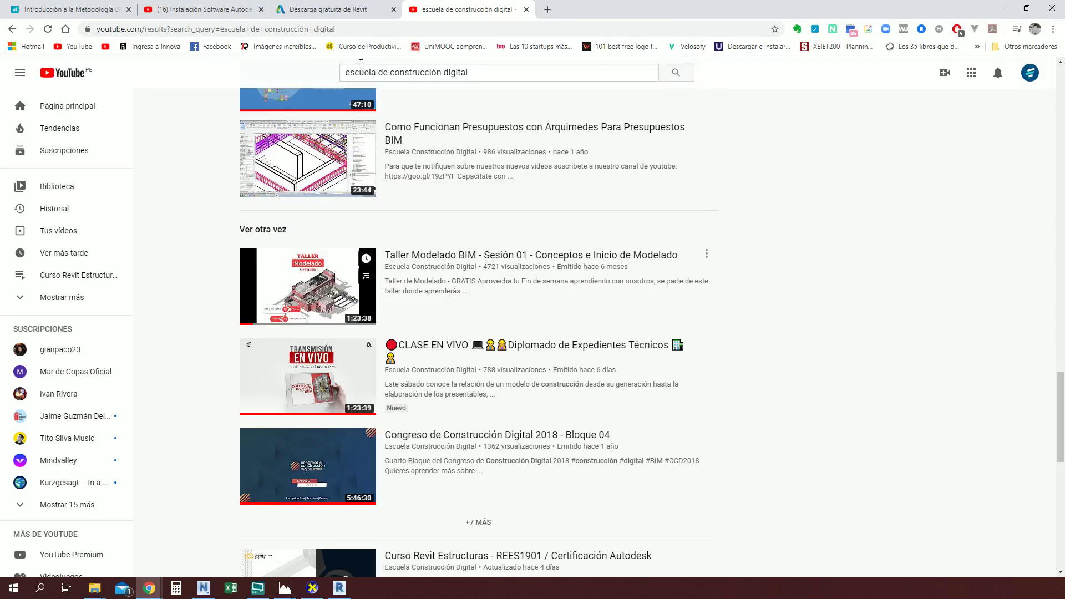
left_click(325, 9)
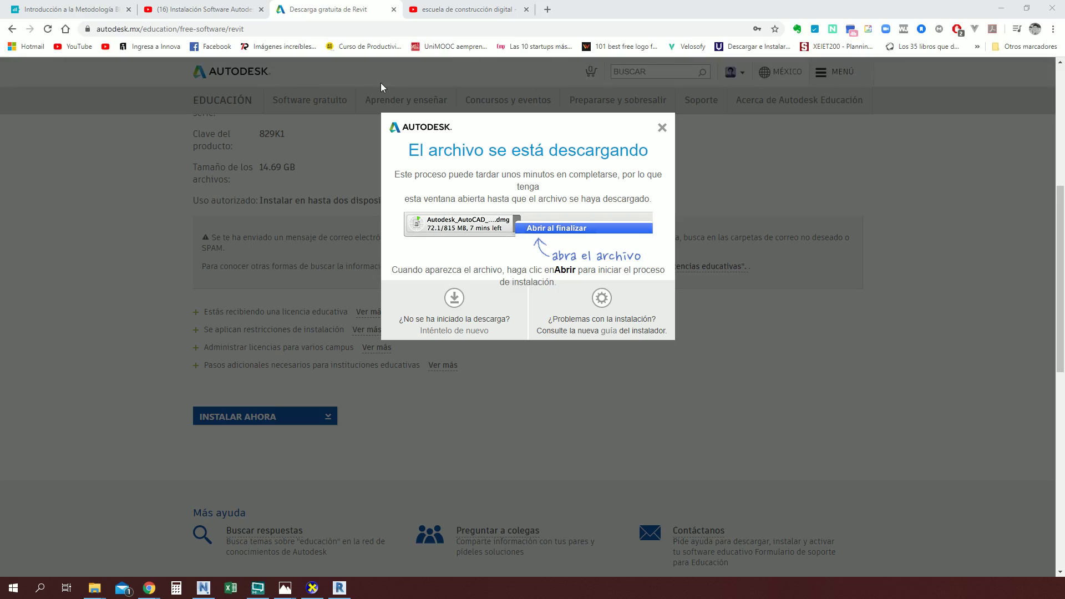